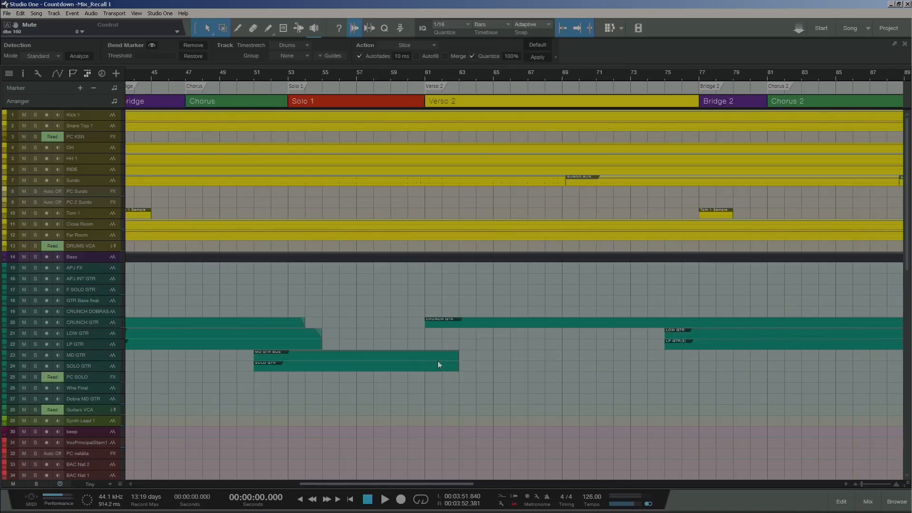
Step: Zoom the arrangement timeline in on the Bridge to Solo 1 area and place the playback cursor at the start of the Chorus
scroll(460, 294, up, 1)
scroll(493, 260, up, 5)
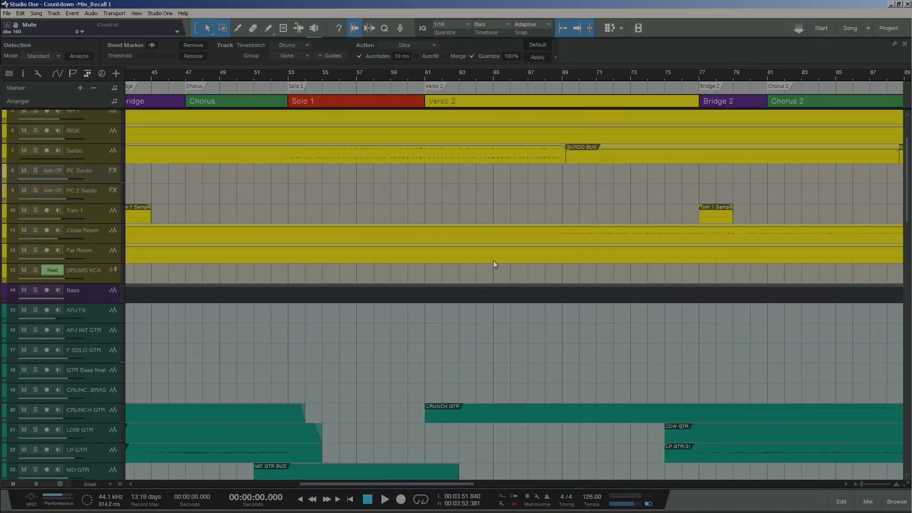
key(w)
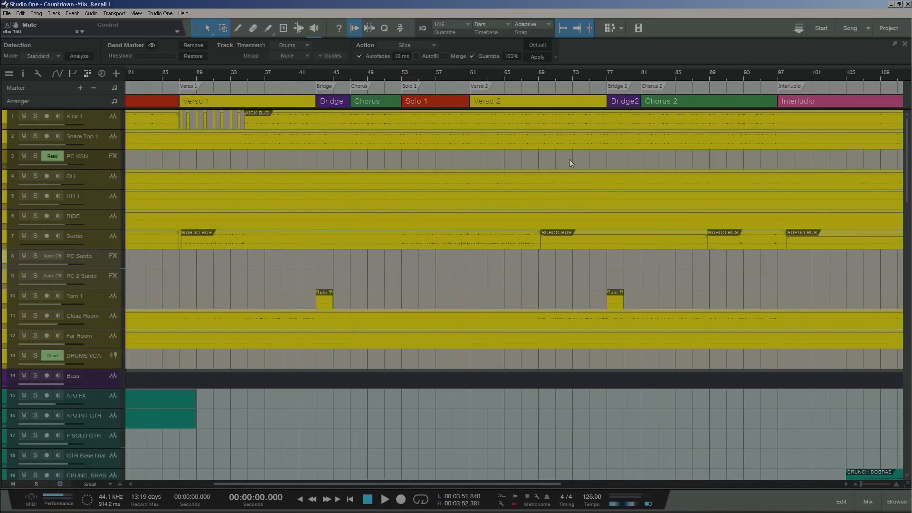
key(w)
key(e)
key(w)
click(323, 74)
key(e)
key(e)
key(e)
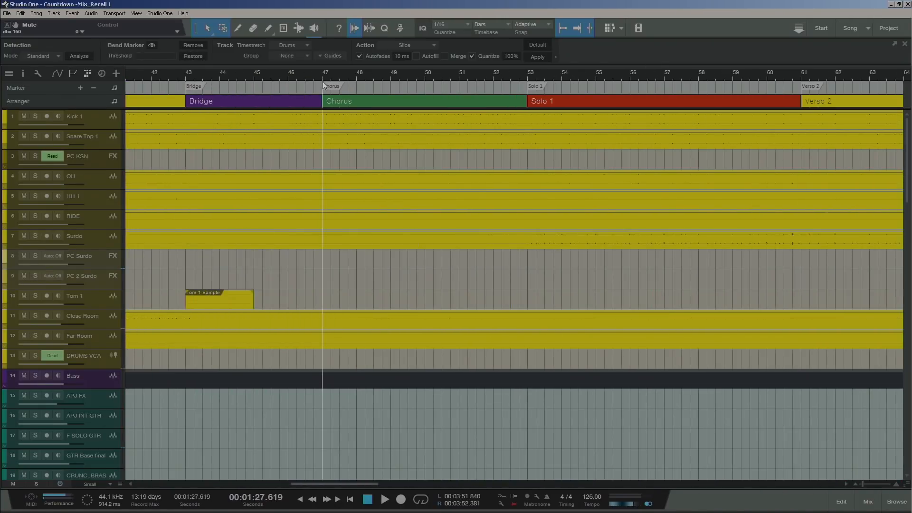
Step: Examine the guitar and vocal tracks around the Chorus at different track heights
key(shift+w)
key(shift+w)
key(shift+e)
key(shift+e)
key(shift+e)
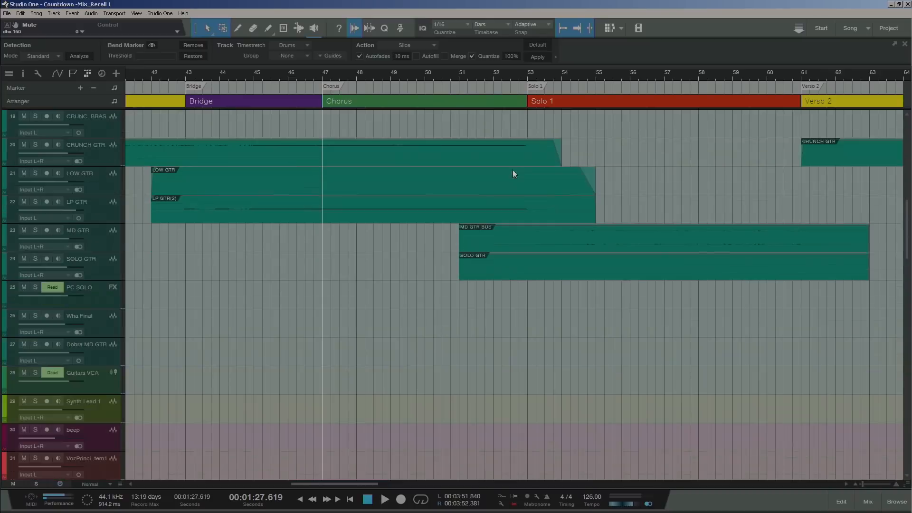
key(shift+w)
key(shift+w)
key(shift+w)
key(shift+w)
key(shift+e)
key(shift+e)
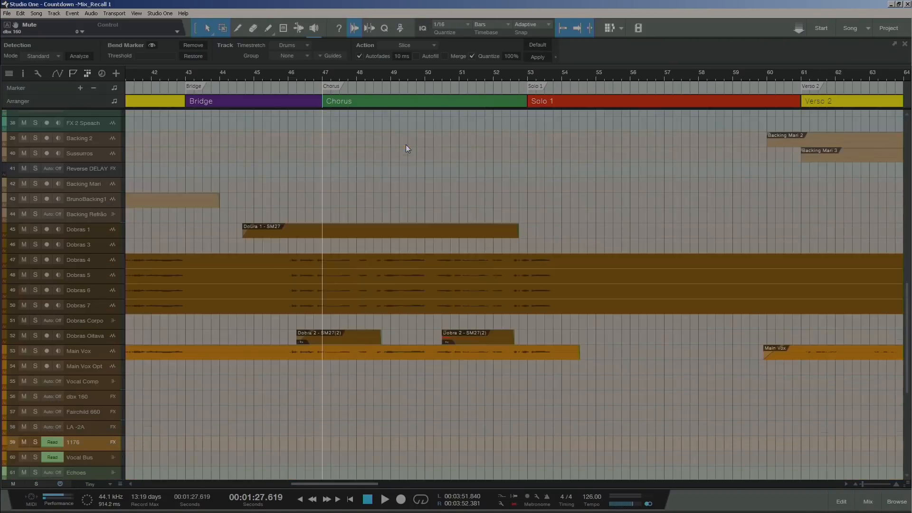
Step: Return the playback cursor to the song start and examine the arrangement from the intro through Verso 1
key(Home)
key(shift+w)
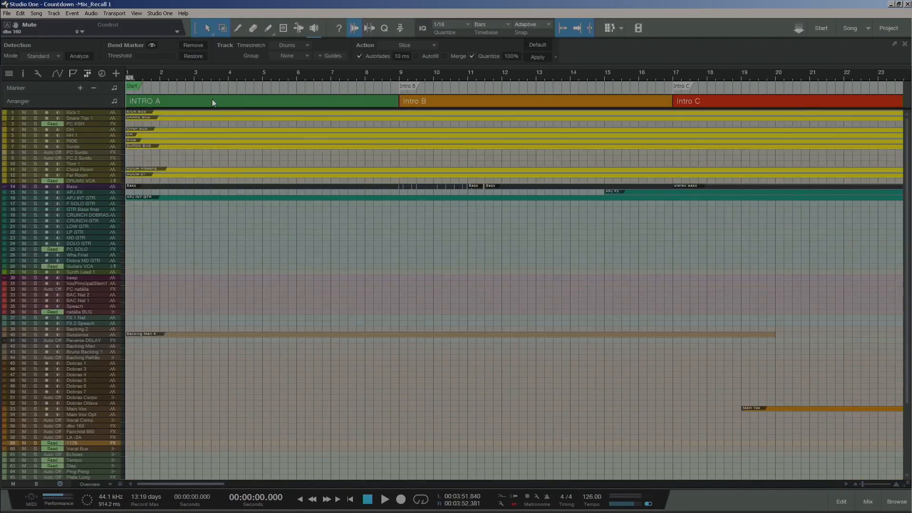
key(w)
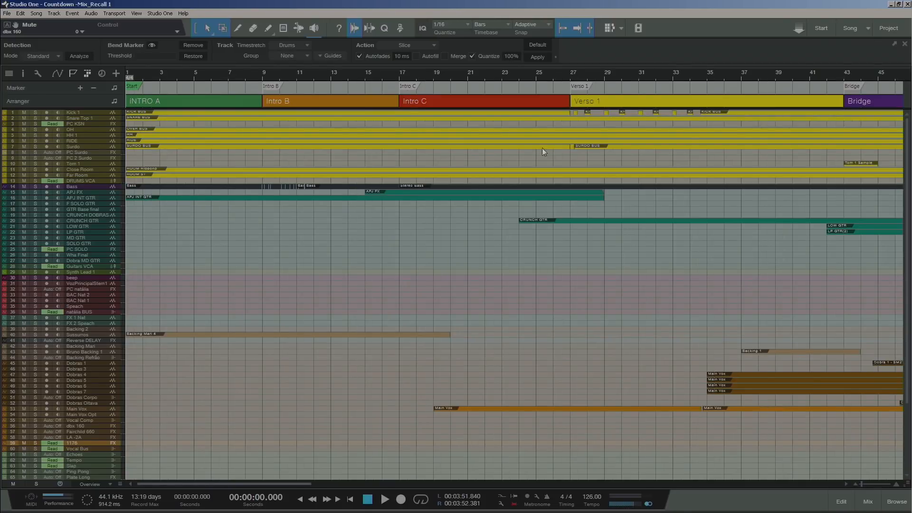
key(shift+e)
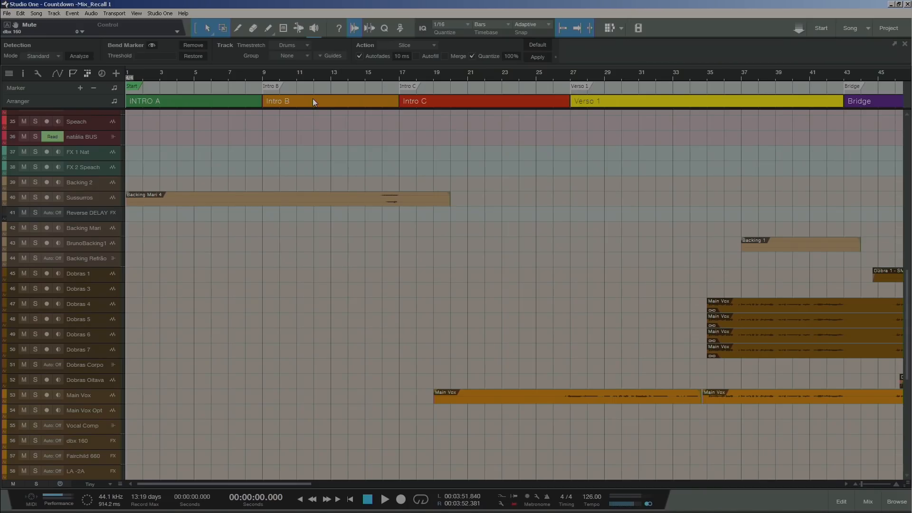
Step: Play the song from the start of Intro B while reviewing the guitar, backing and Main Vox tracks
click(261, 75)
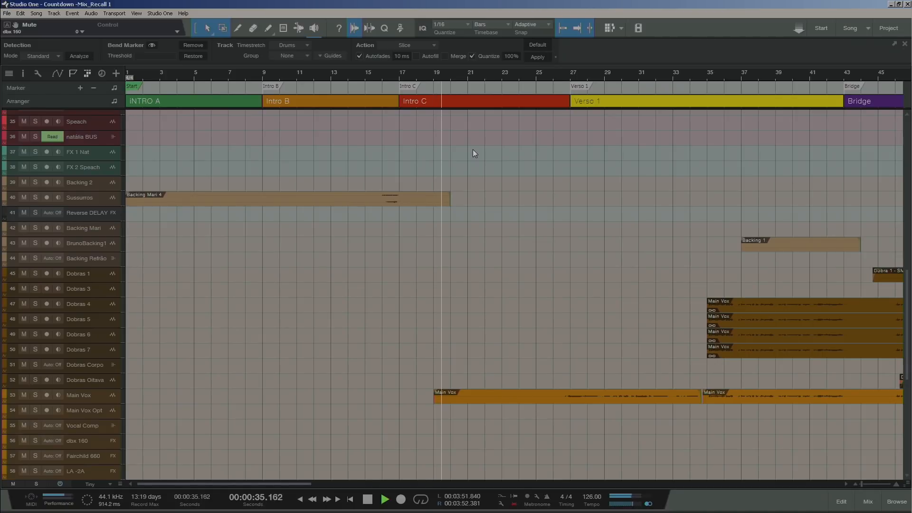
scroll(472, 149, up, 7)
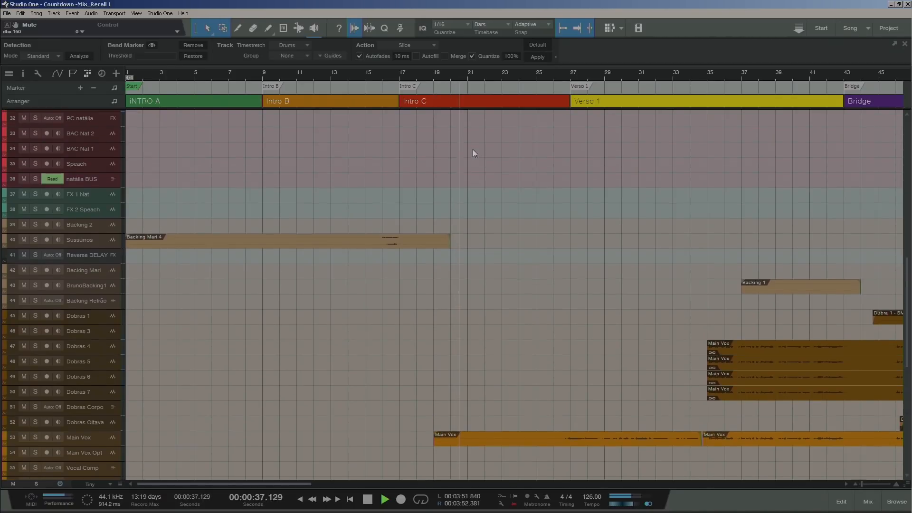
scroll(467, 150, up, 5)
scroll(466, 150, down, 3)
scroll(472, 209, down, 10)
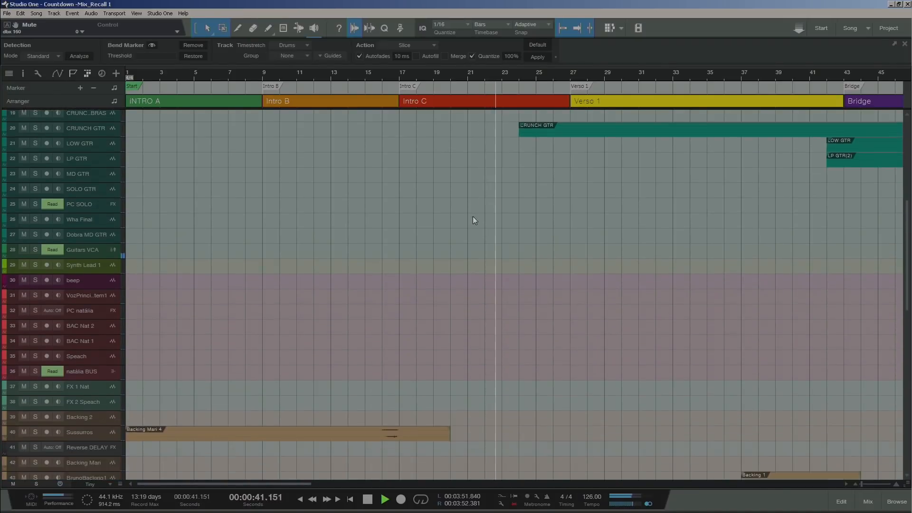
scroll(473, 224, down, 6)
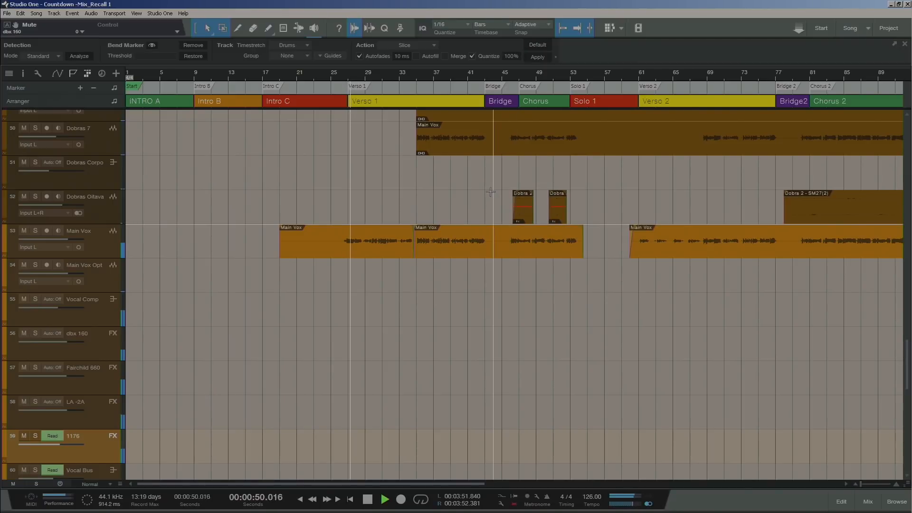
scroll(454, 186, up, 3)
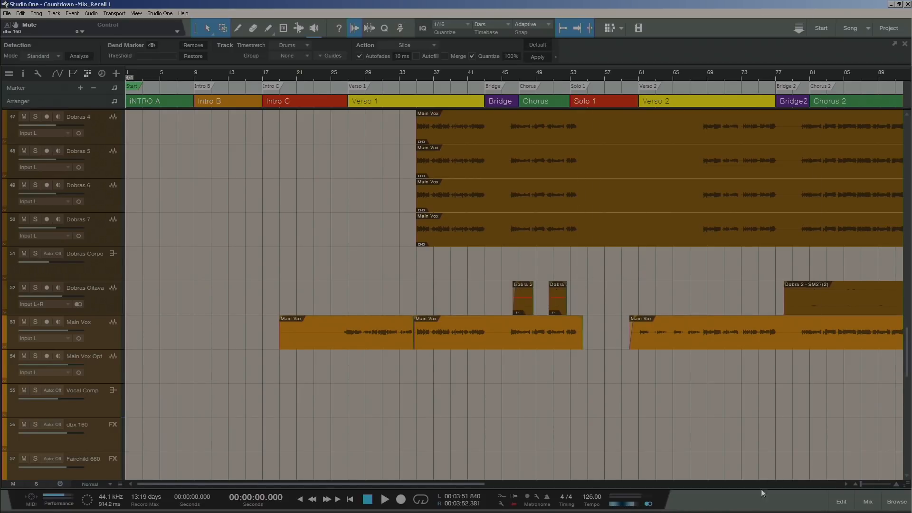
Step: Open the mix console at full size, browse to the drum and bass channels, and select the Bass channel
scroll(721, 446, up, 2)
click(869, 505)
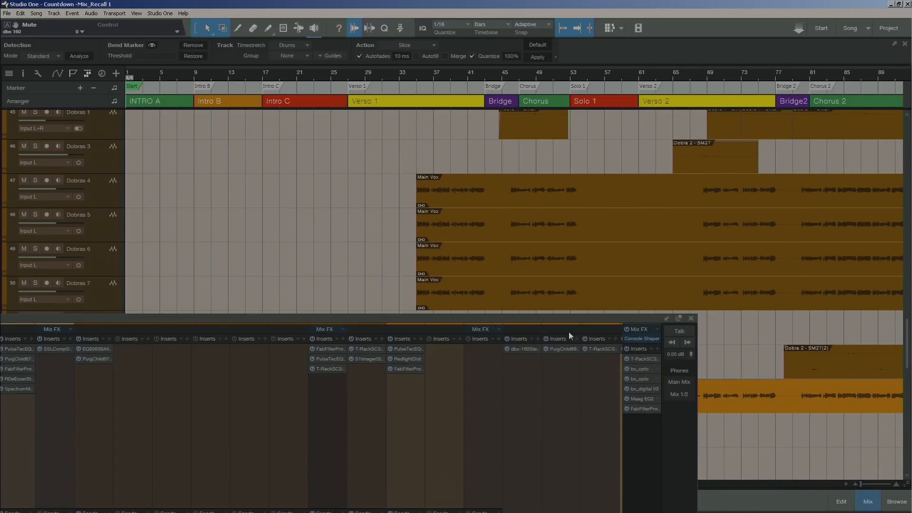
double_click(563, 317)
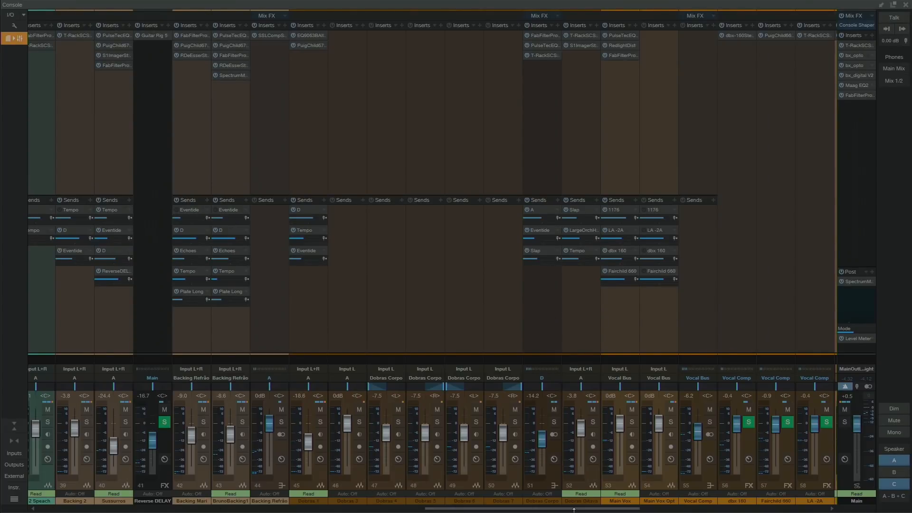
drag(566, 508, 321, 509)
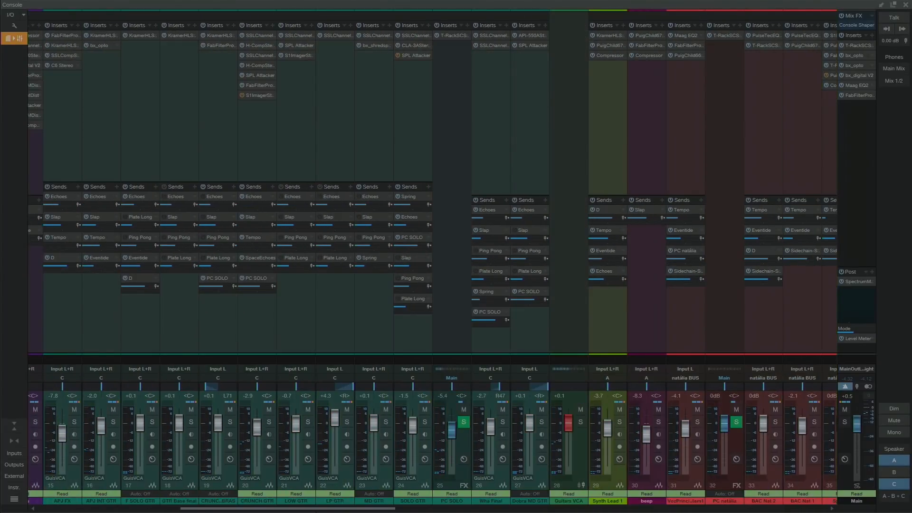
scroll(304, 27, left, 6)
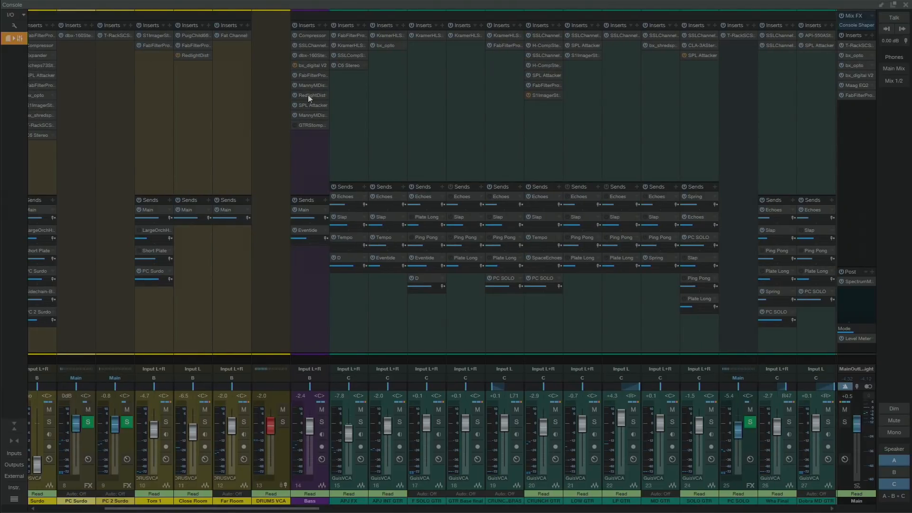
click(303, 160)
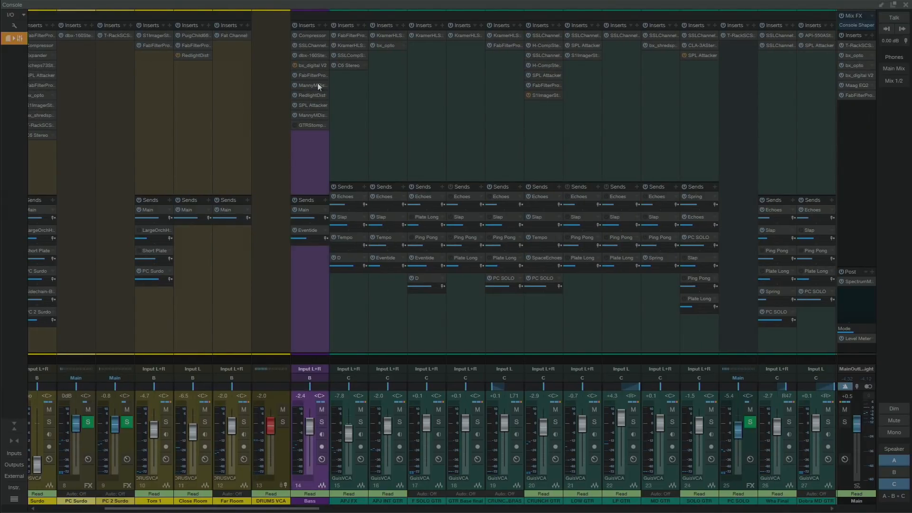
drag(281, 510, 242, 510)
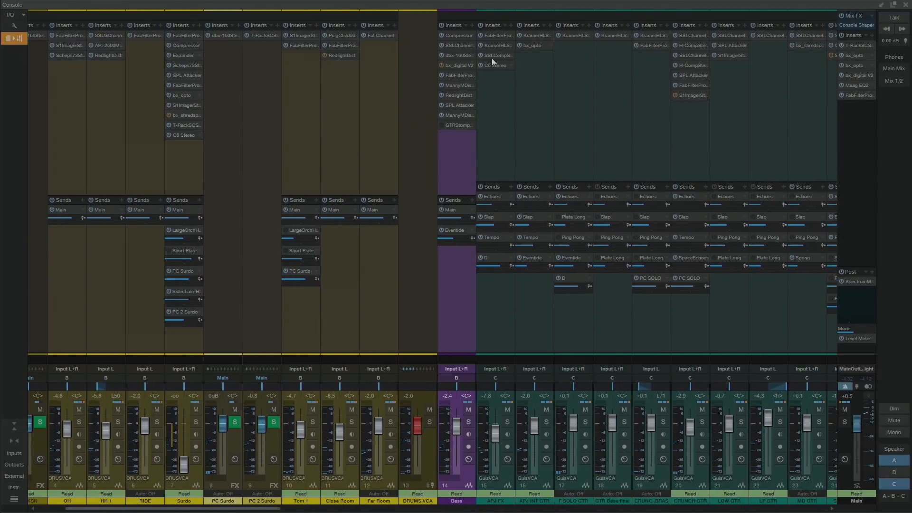
Step: Shrink the console to share the screen with the arrangement and move the playback cursor within the intro sections
double_click(500, 3)
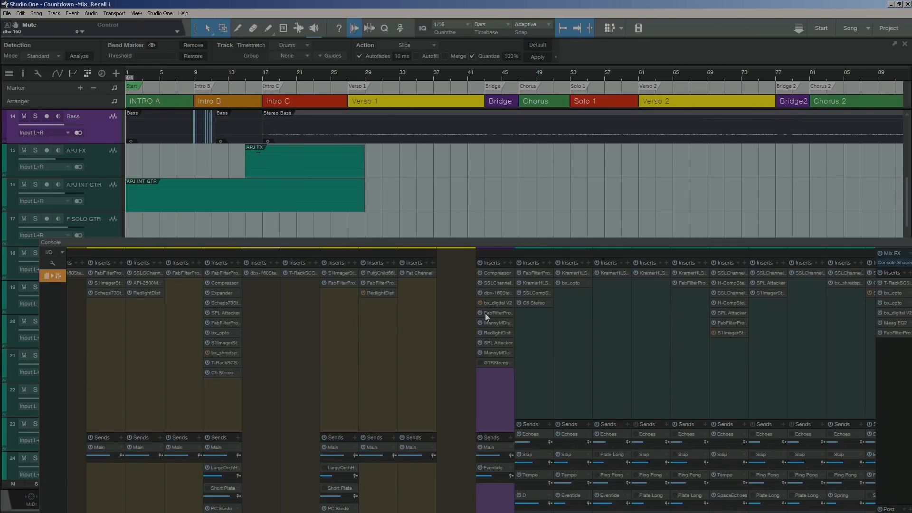
click(229, 73)
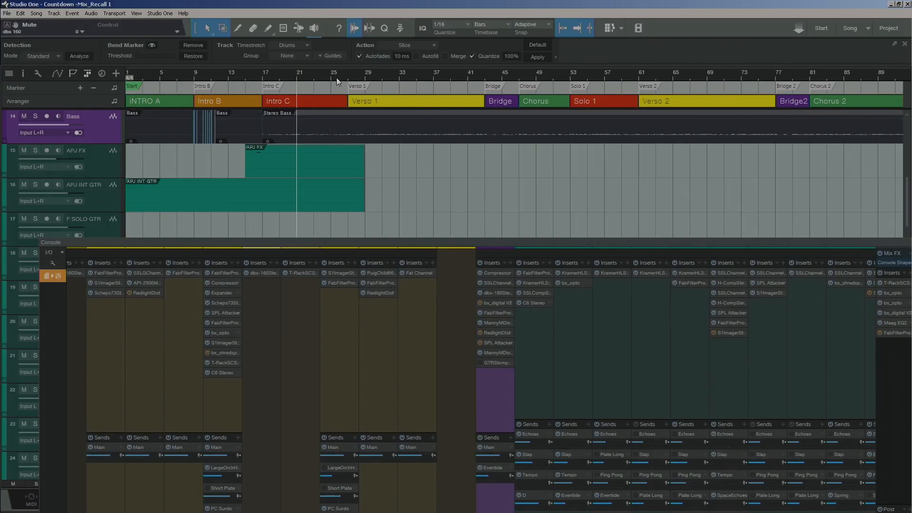
Step: Examine the Compressor insert on the Bass channel, move the playback cursor to bar 35 in Verso 1, and close the plug-in
click(501, 272)
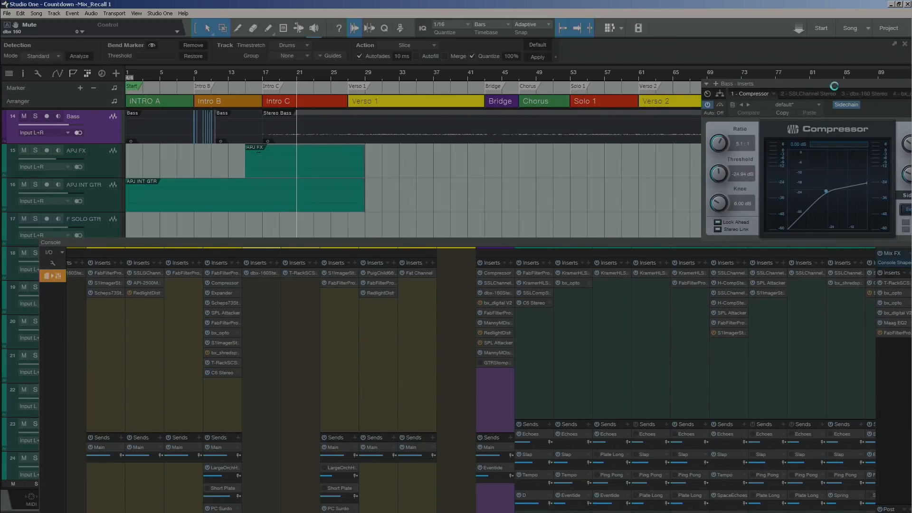
drag(831, 85, 497, 90)
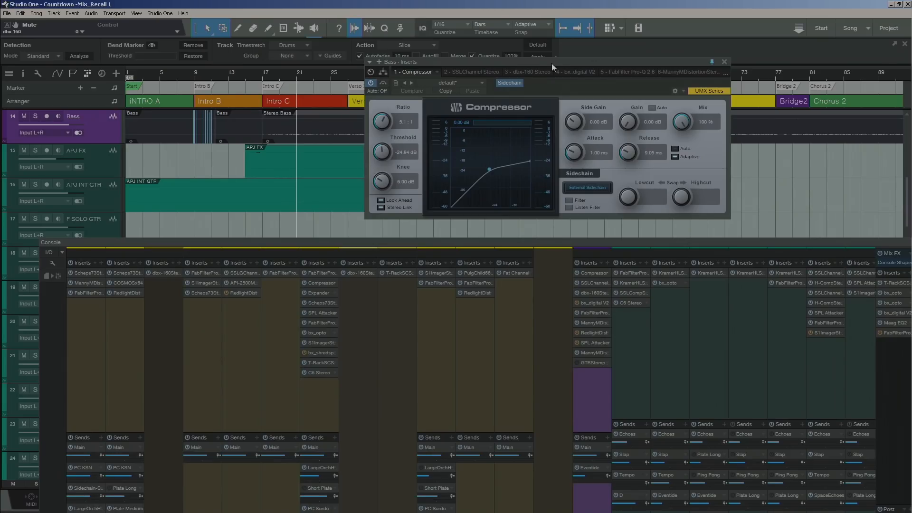
drag(551, 63, 601, 62)
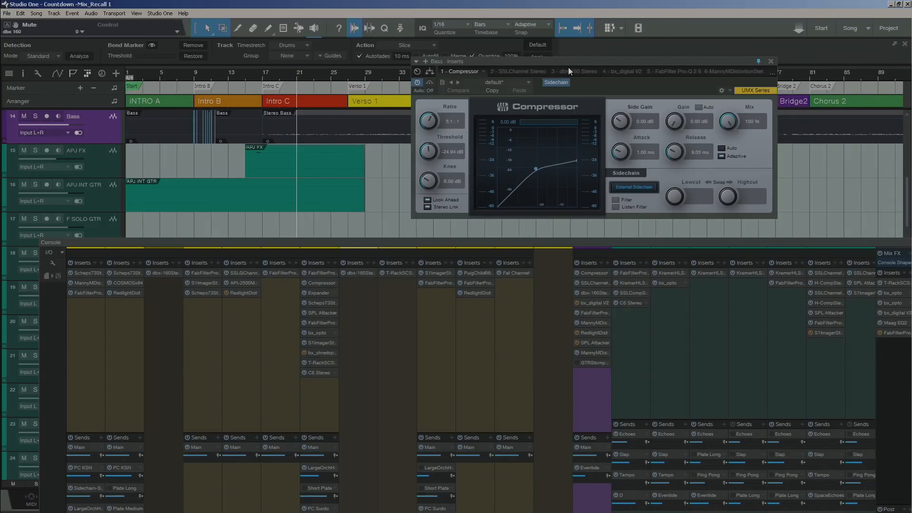
drag(661, 155, 661, 155)
click(417, 75)
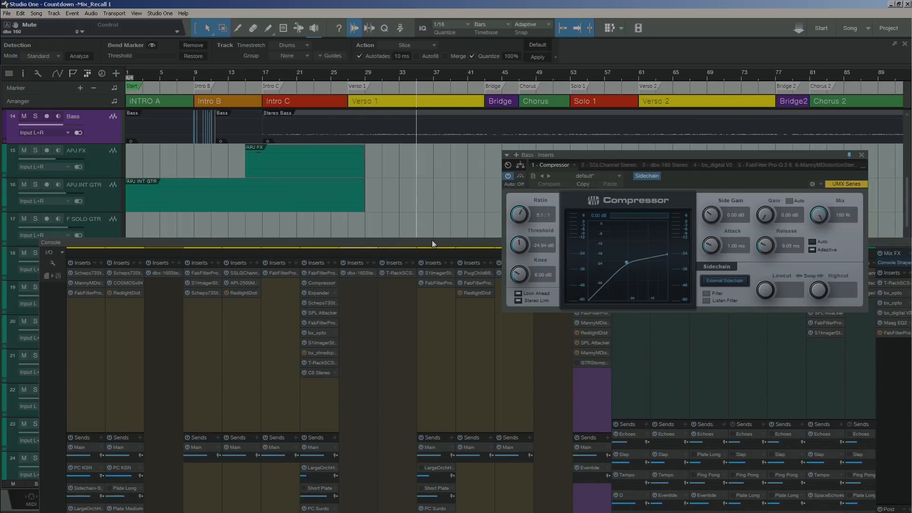
drag(622, 156, 426, 72)
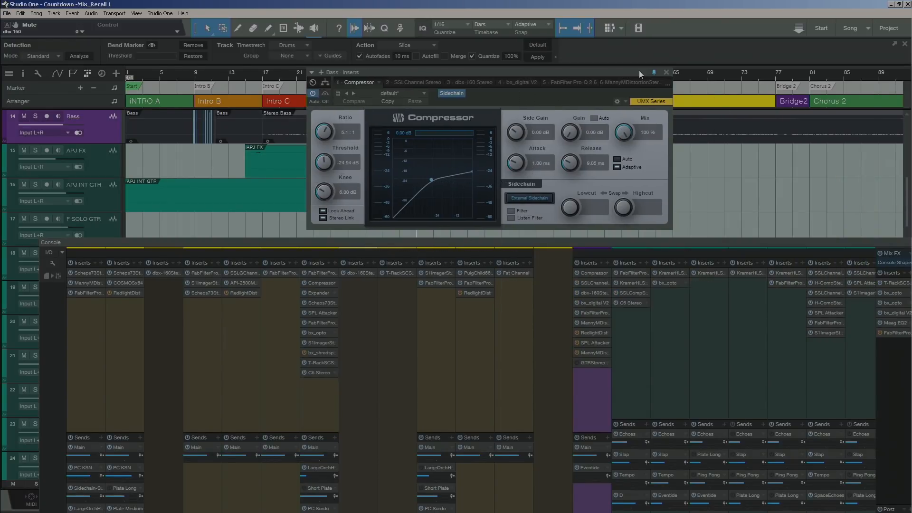
click(666, 72)
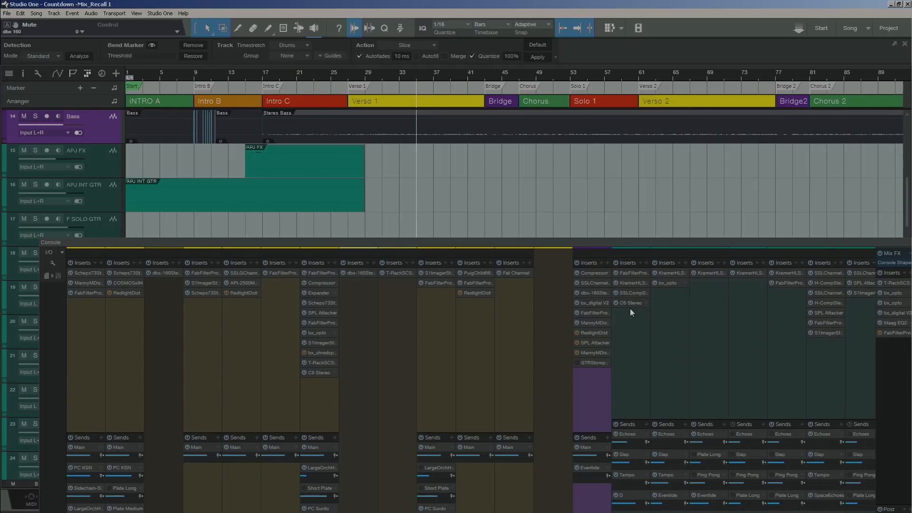
Step: Examine the first MannyM Distortion insert on the Bass channel and close it
click(601, 323)
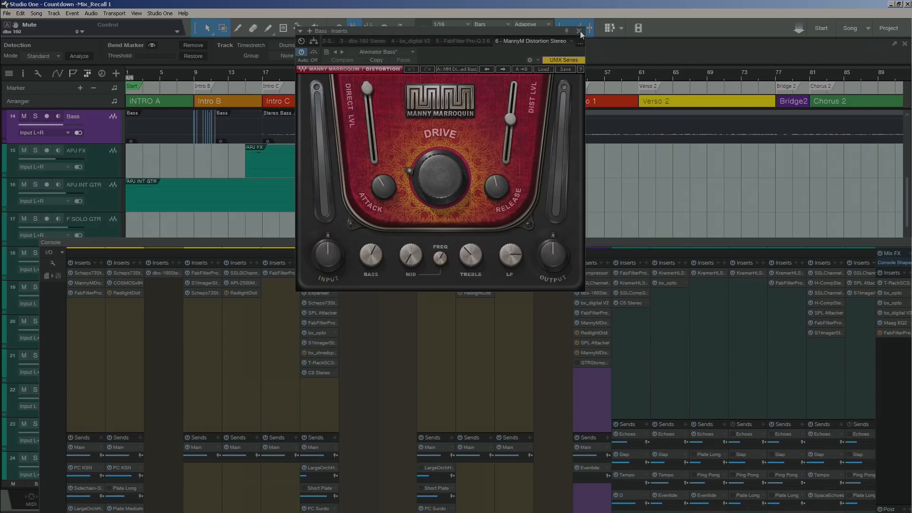
click(579, 30)
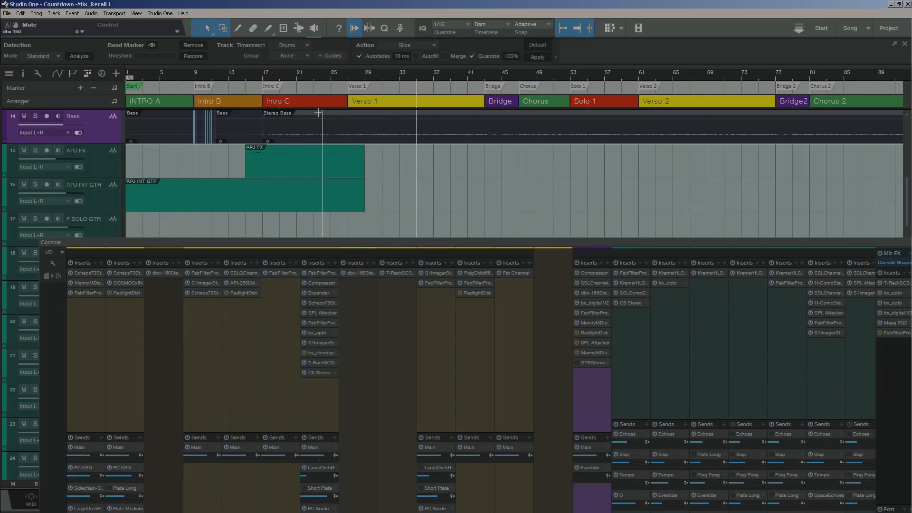